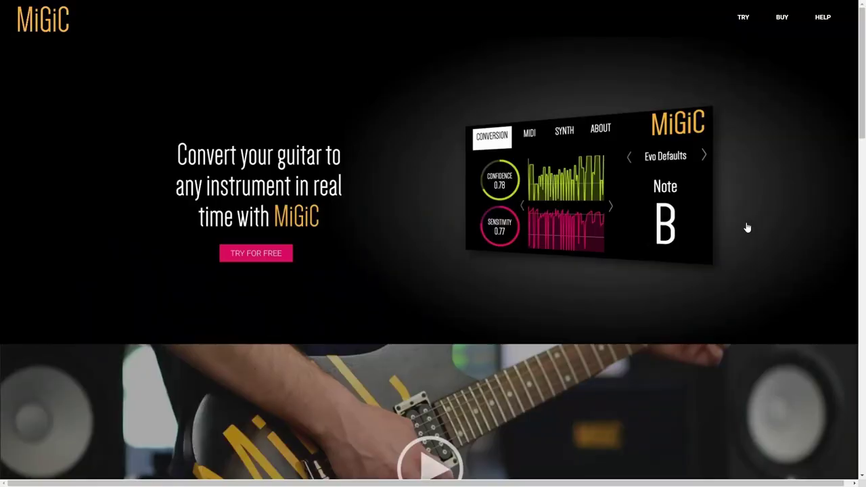
Look through the MiGiC product page for its guitar to MIDI conversion features and available versions
scroll(746, 228, down, 5)
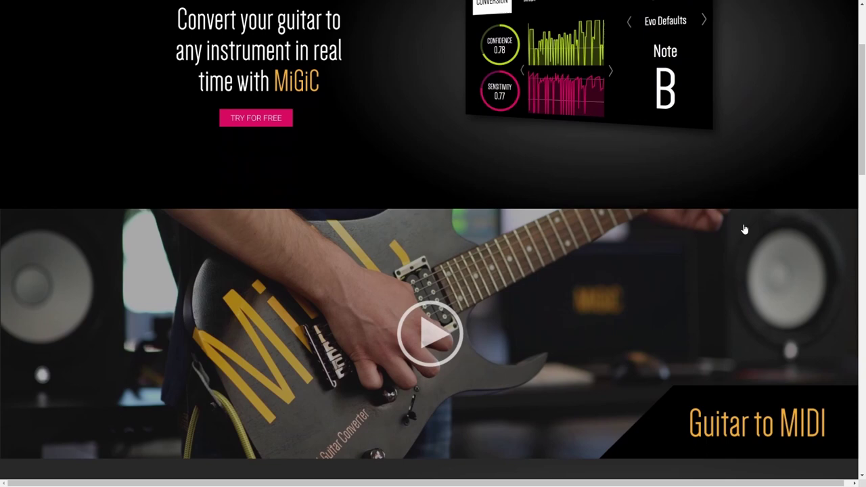
scroll(744, 229, down, 4)
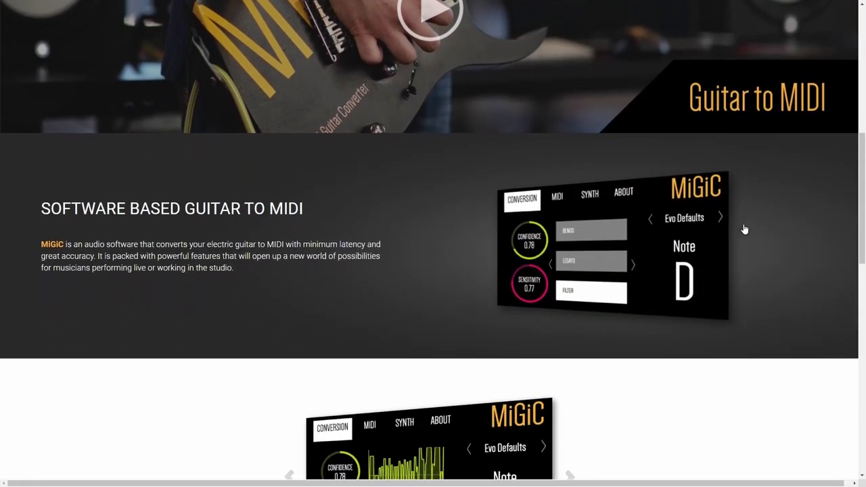
scroll(741, 229, down, 4)
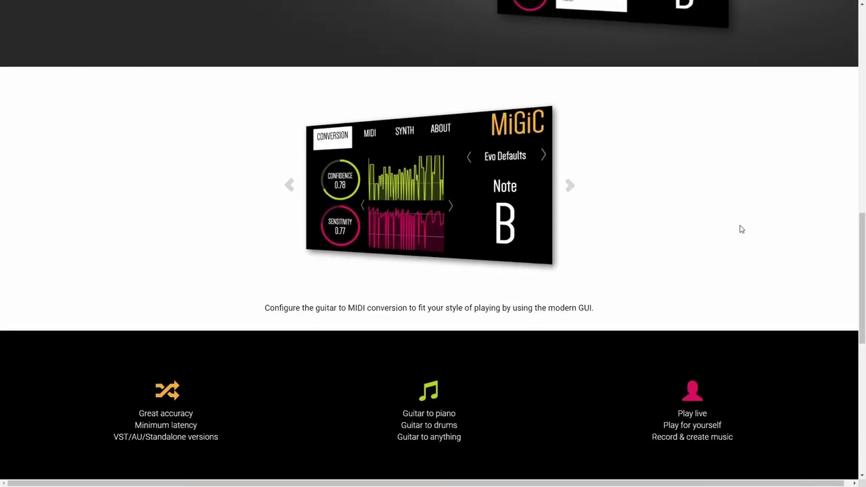
scroll(739, 228, down, 2)
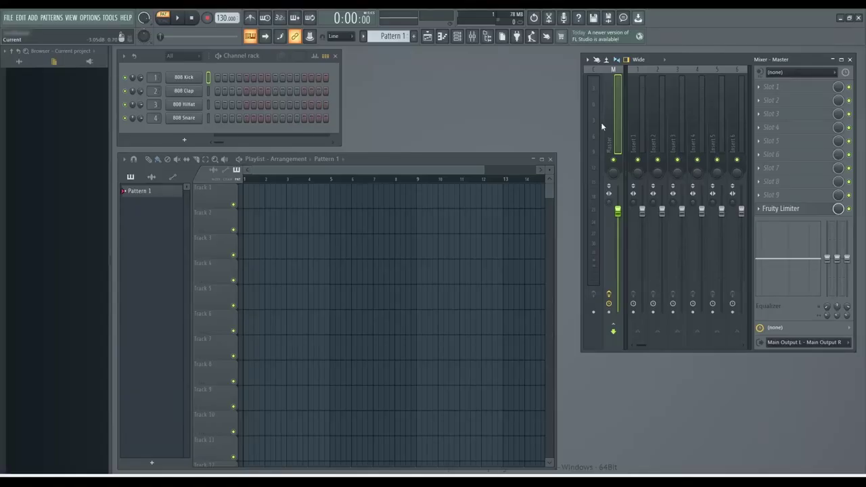
In FL Studio, set the mixer Master track's audio input to Input 1 L and load MiGiC_Evo into effect slot 1
click(788, 74)
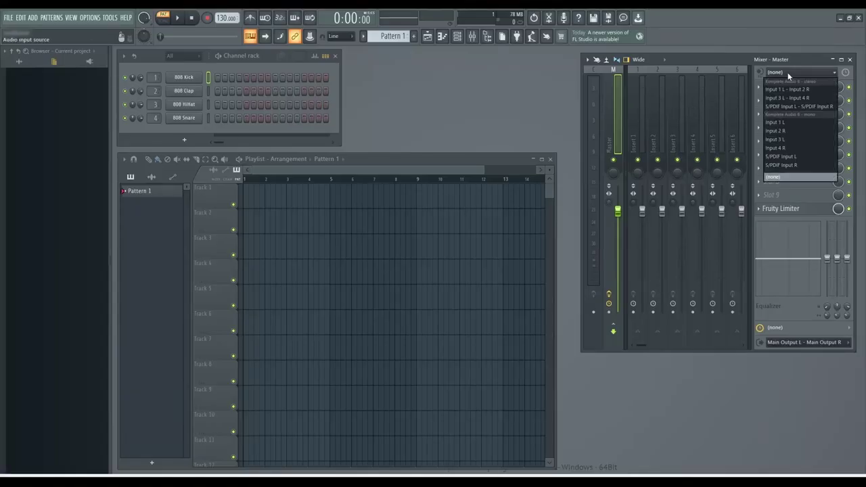
click(785, 122)
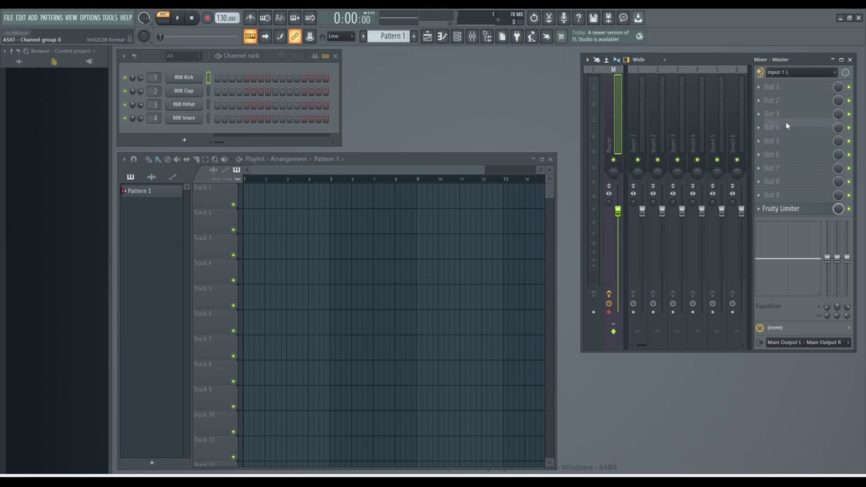
click(761, 88)
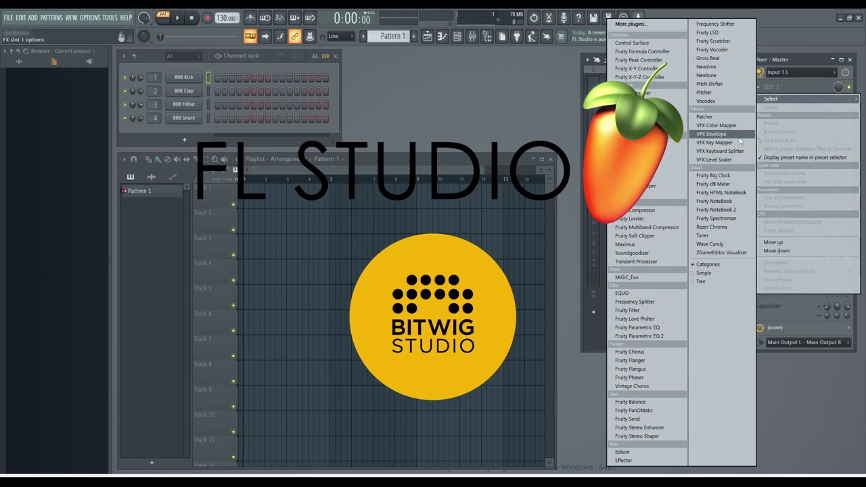
click(655, 279)
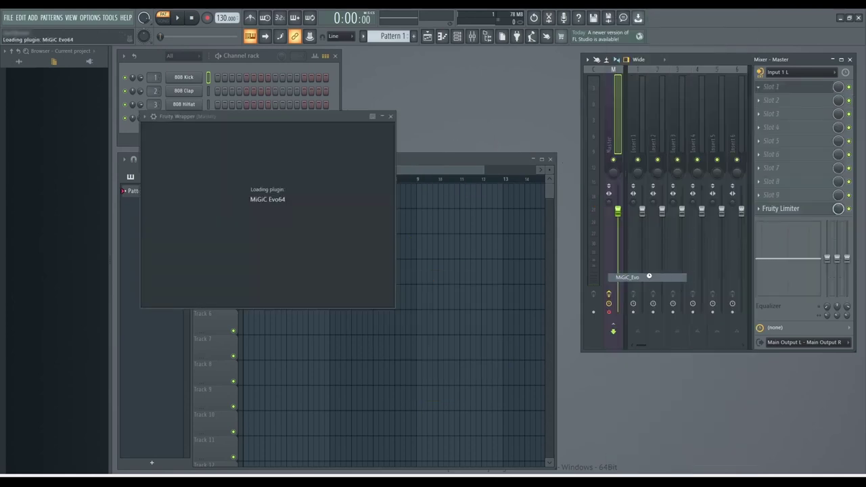
Set MiGiC's internal synth instrument to No Sound
click(277, 142)
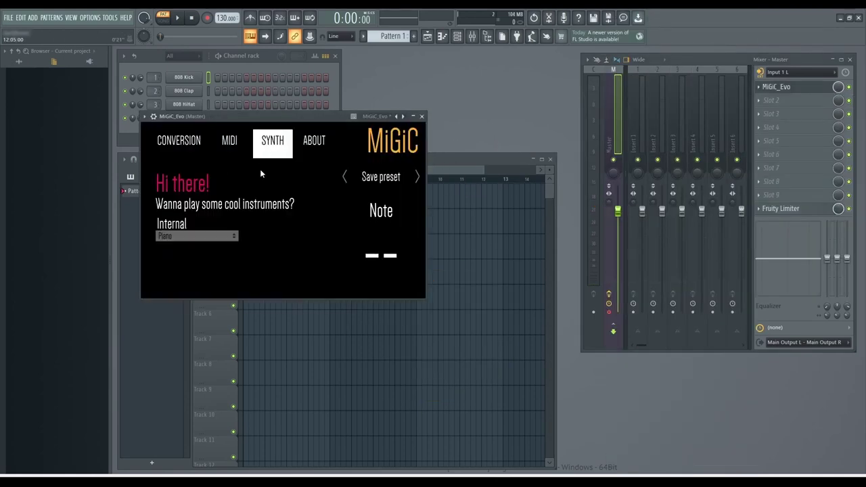
click(221, 236)
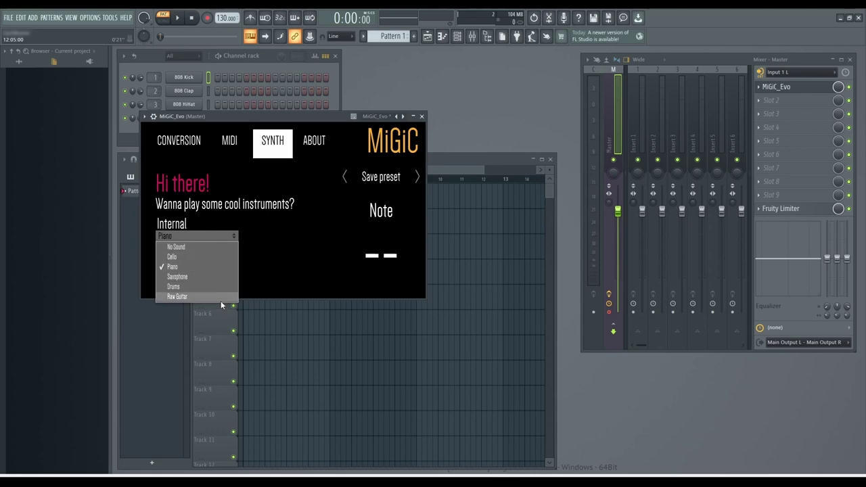
click(215, 248)
Route MiGiC's external MIDI output to the Bome MIDI Translator 1 port
click(234, 147)
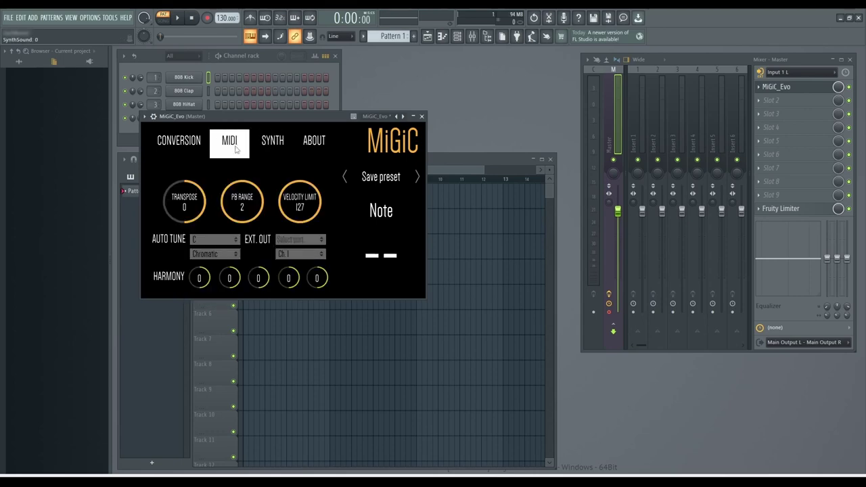
click(293, 238)
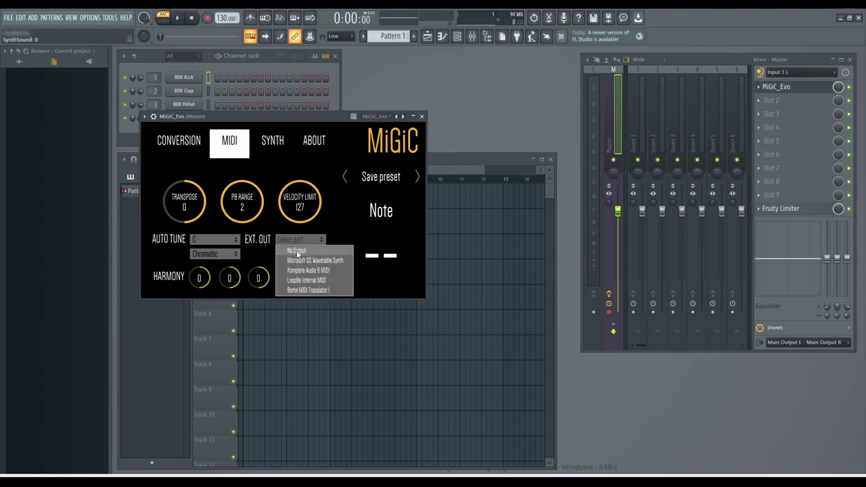
click(305, 290)
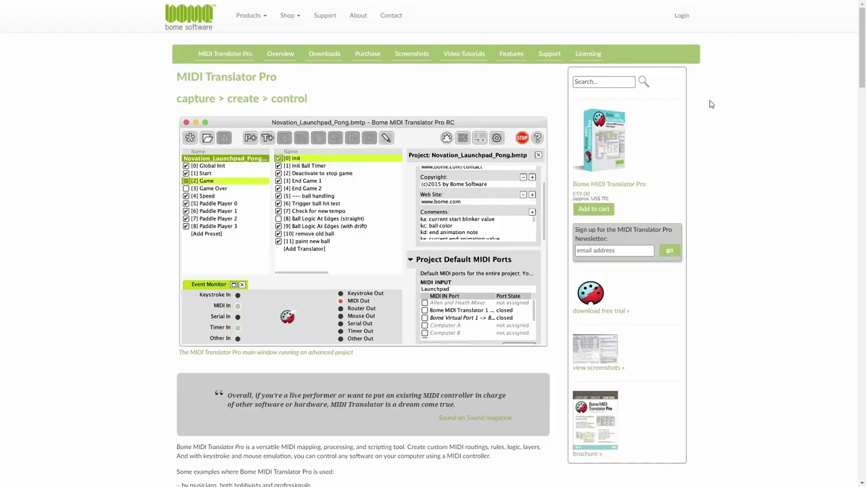
Read the Bome MIDI Translator Pro product page for its description and example uses
scroll(711, 104, down, 3)
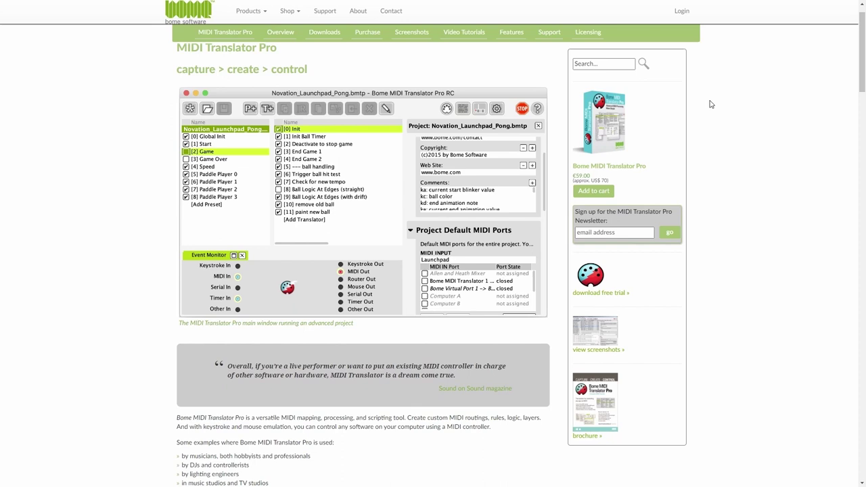
scroll(710, 104, down, 5)
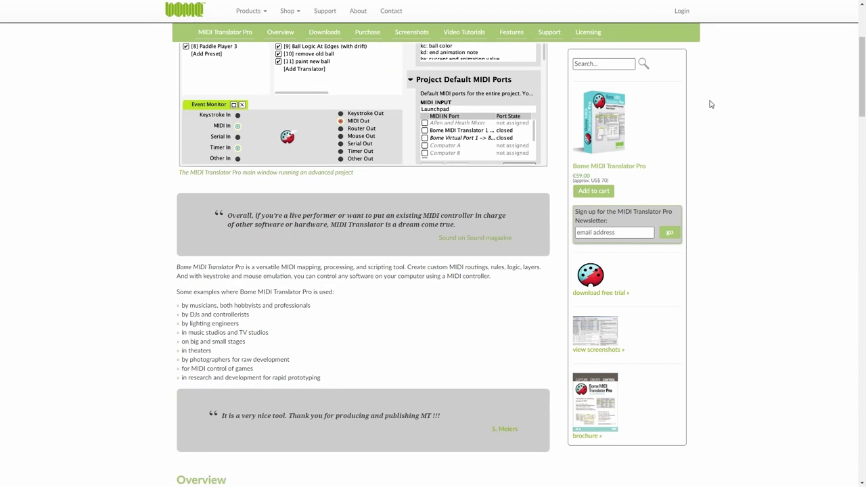
scroll(709, 105, down, 5)
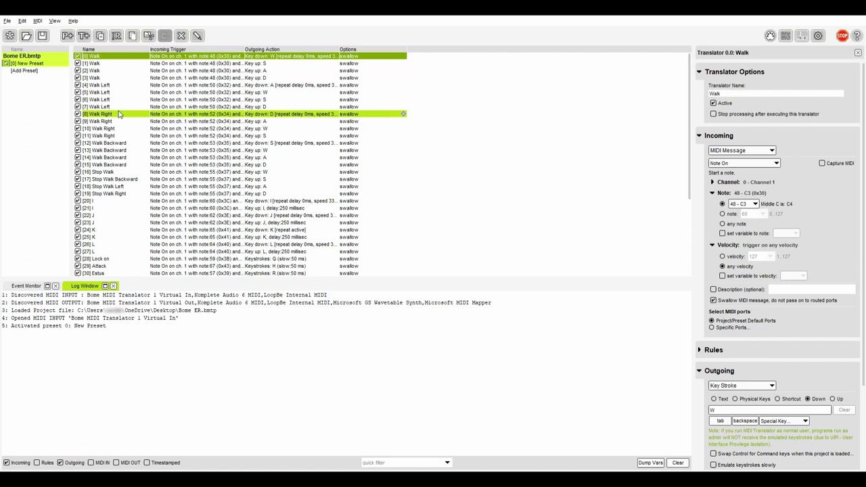
In Bome MIDI Translator Pro, review the list of note-to-keystroke translators in the Bome ER.bmtp preset
scroll(135, 196, down, 5)
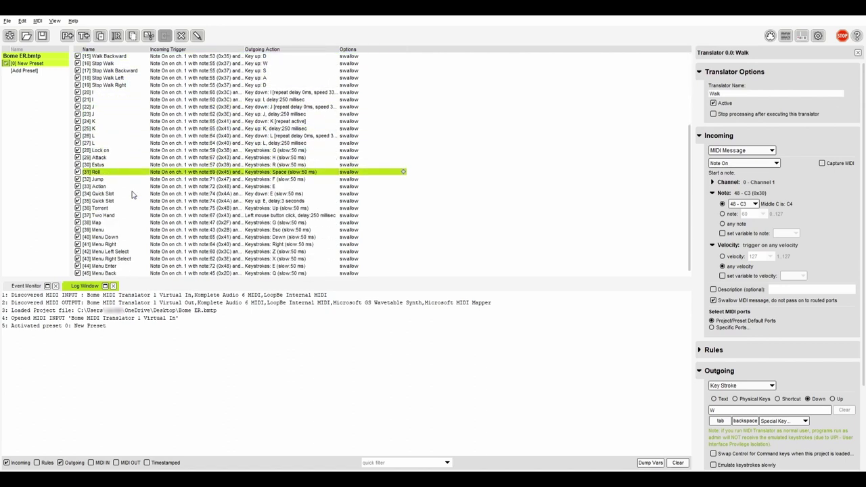
scroll(135, 183, up, 5)
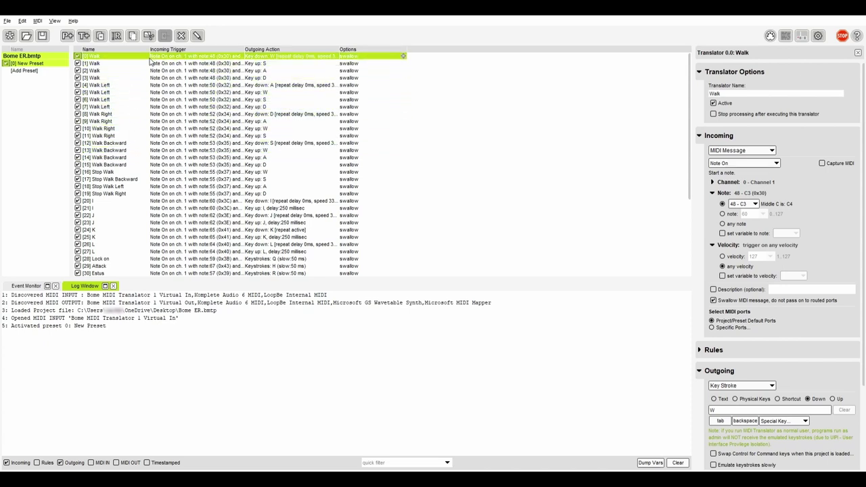
Add a new translator at the end of the preset's list and name it Crouch
scroll(129, 183, down, 5)
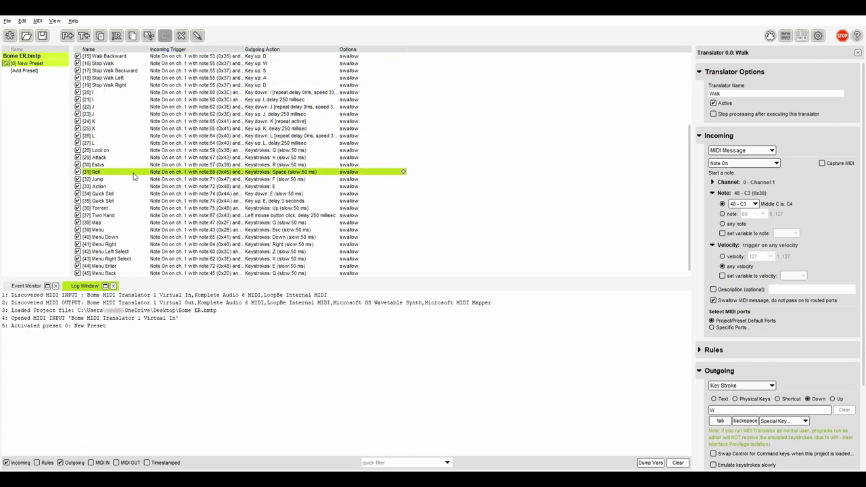
click(114, 274)
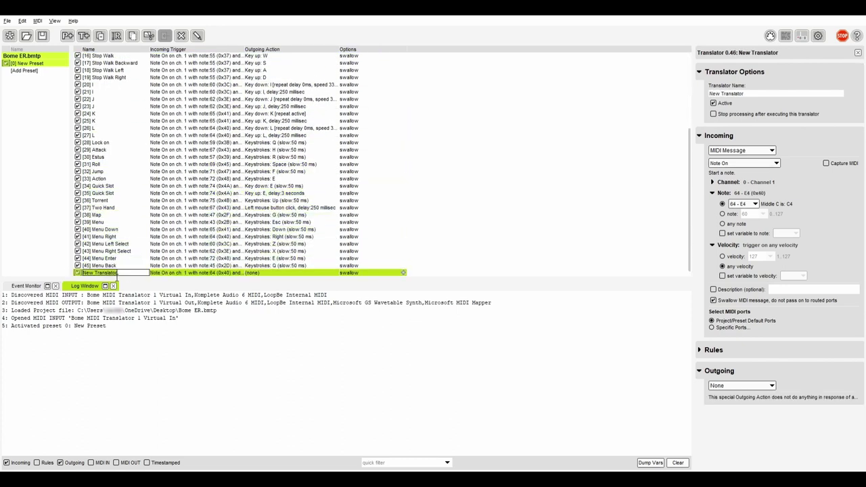
text(E)
text(rouch)
key(Return)
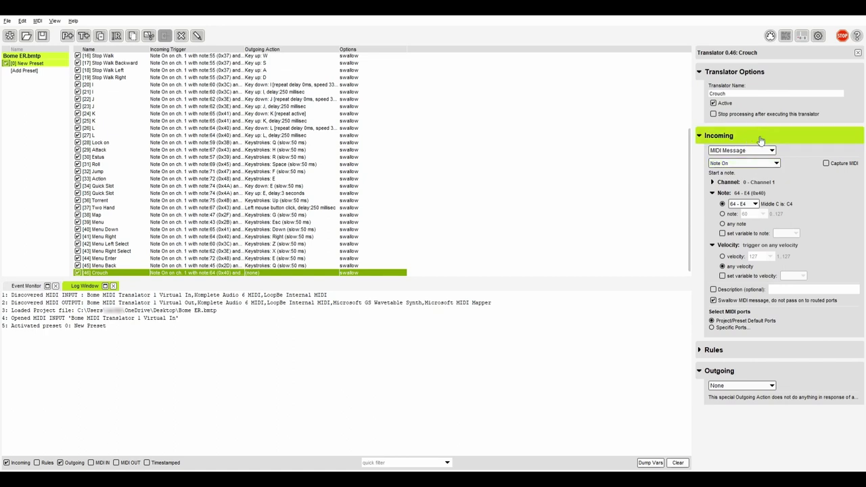
Set the Crouch translator's incoming Note On trigger to note 61 - C#4
click(741, 206)
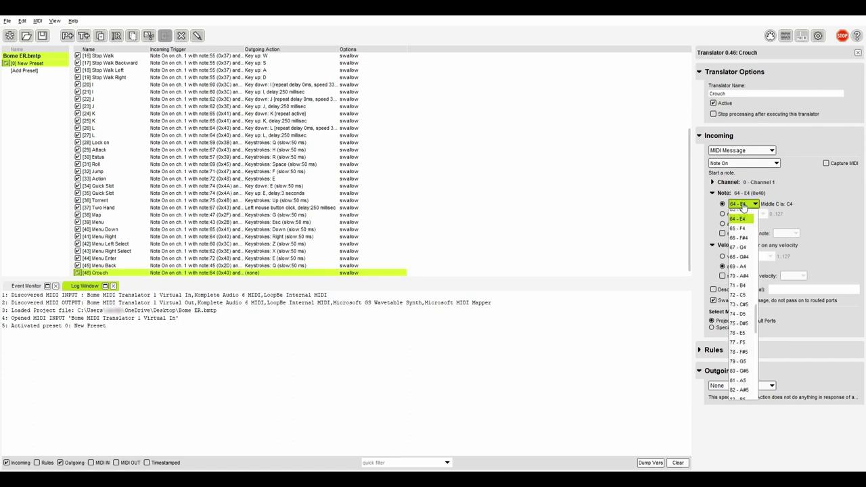
scroll(742, 223, up, 2)
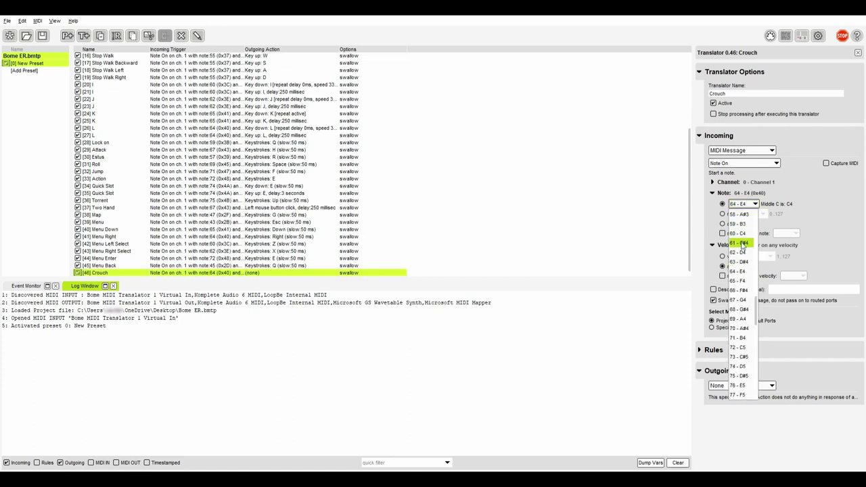
click(741, 245)
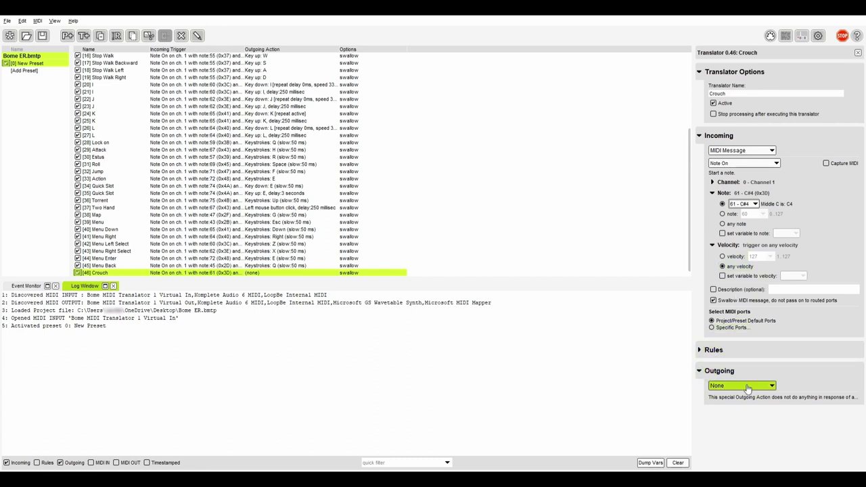
Set Crouch's outgoing action to a physical X key stroke, emulated slowly at slower (50ms), and save the project
click(747, 387)
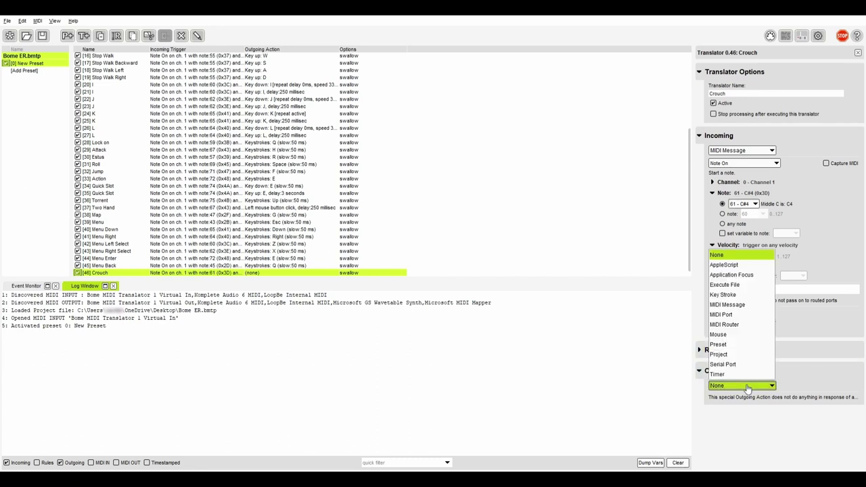
click(744, 299)
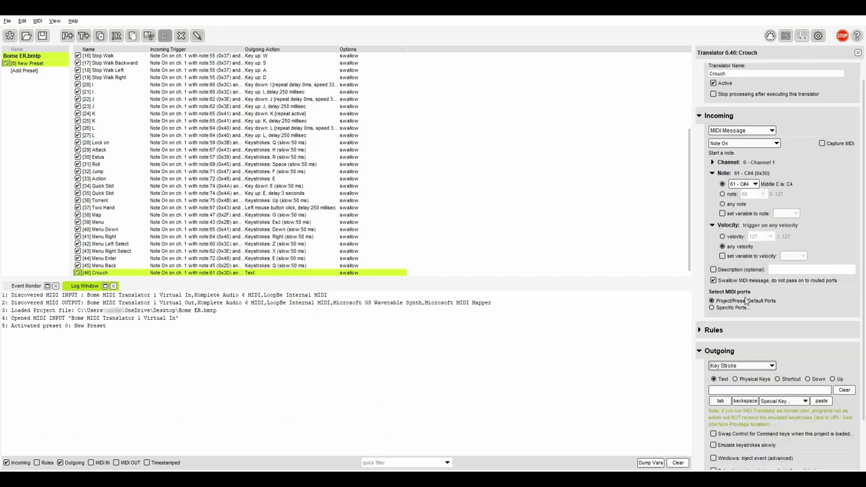
click(748, 391)
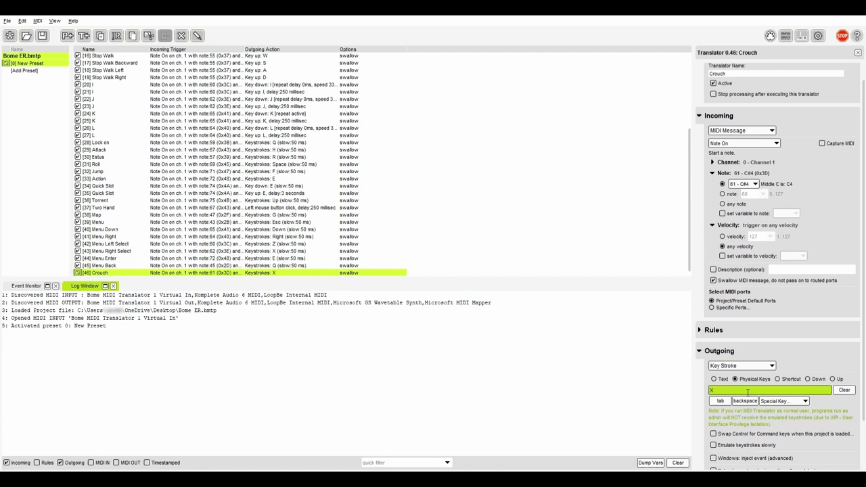
scroll(746, 392, down, 2)
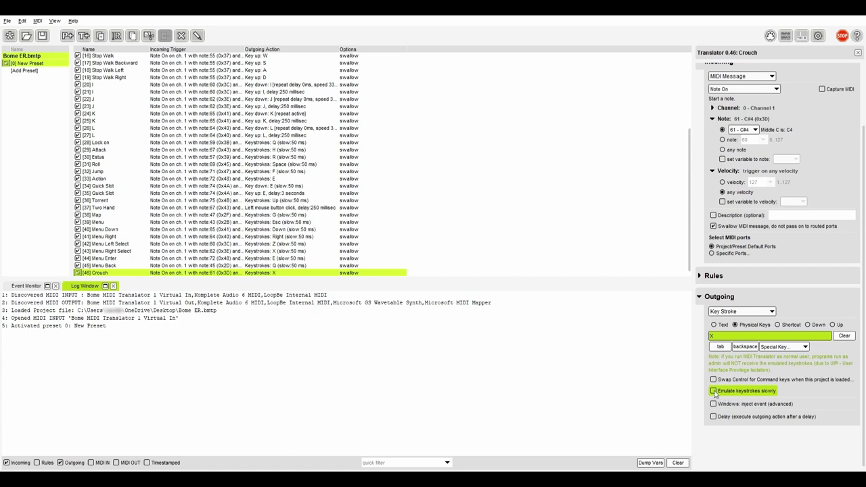
click(712, 391)
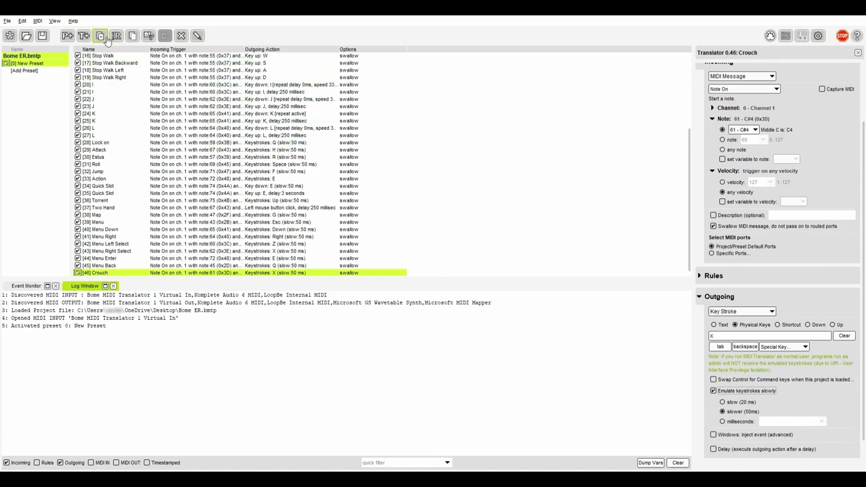
click(42, 37)
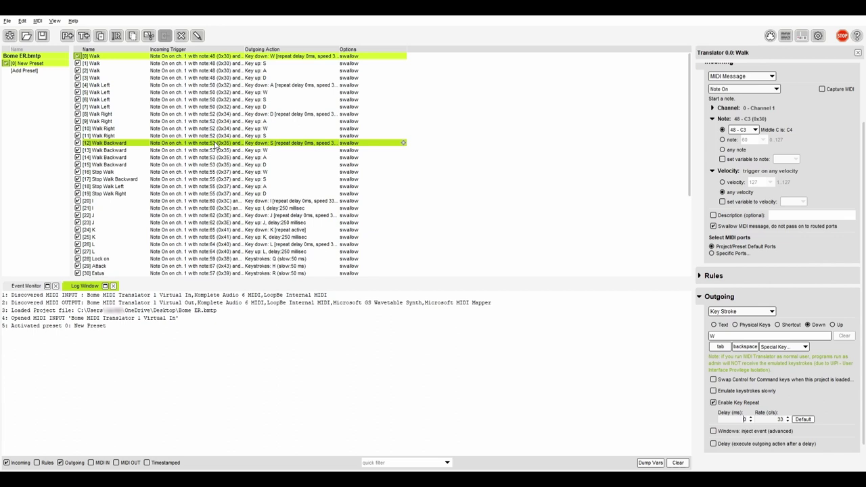
Inspect the key-down translators for Walk Left, Walk Right and Walk Backward, checking their trigger notes and repeated keys
click(211, 85)
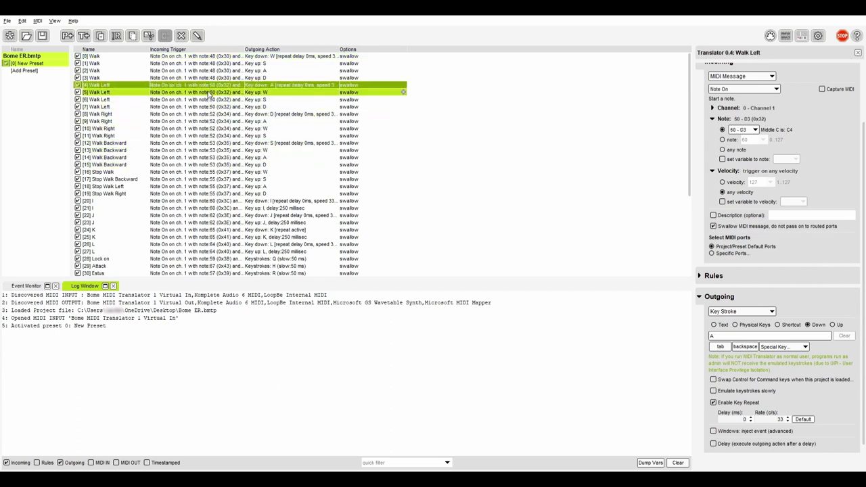
click(200, 114)
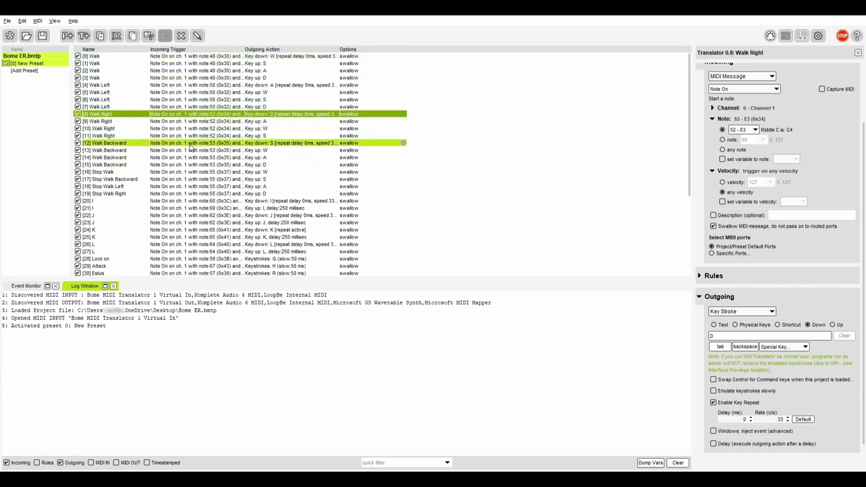
click(191, 146)
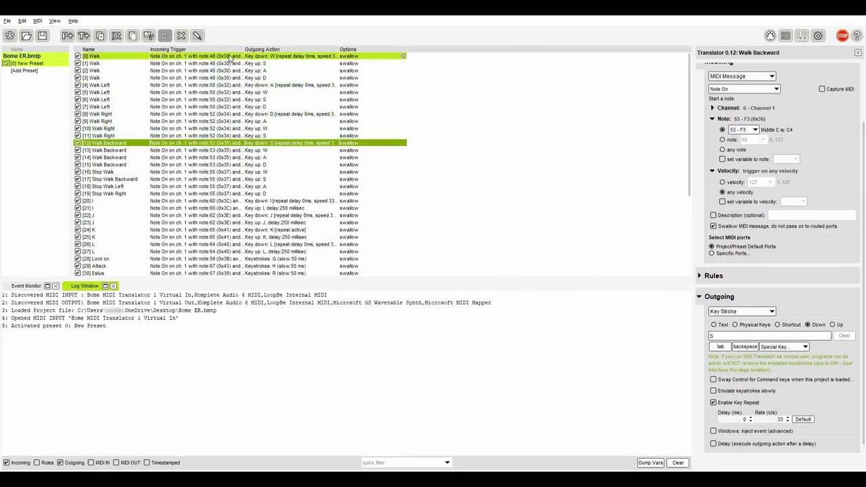
Examine the first three Walk translators to compare the key-down action for W with the key-up actions for S and A
click(230, 58)
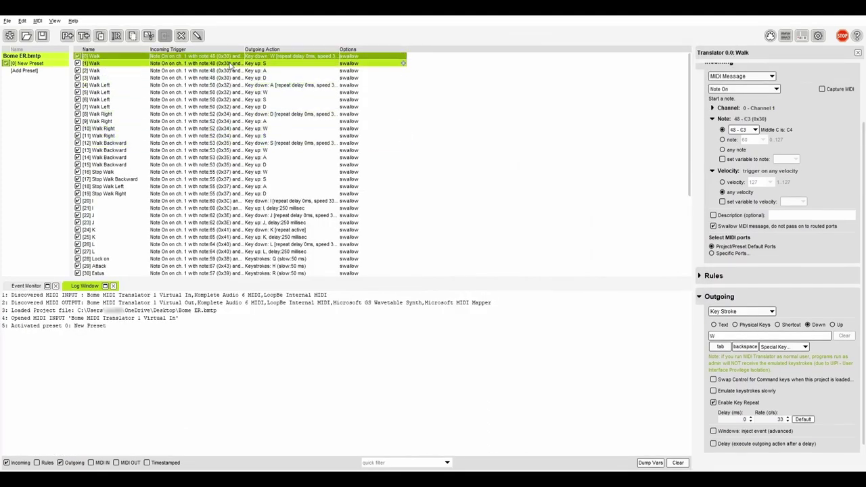
click(230, 65)
click(230, 71)
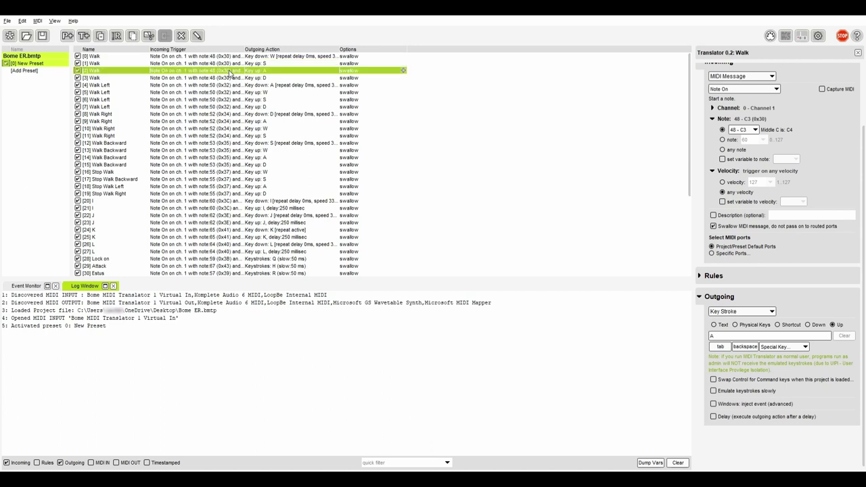
Inspect the fourth Walk translator, the Stop Walk translator and the paired I translators, checking their trigger notes and key-down or key-up actions
click(231, 78)
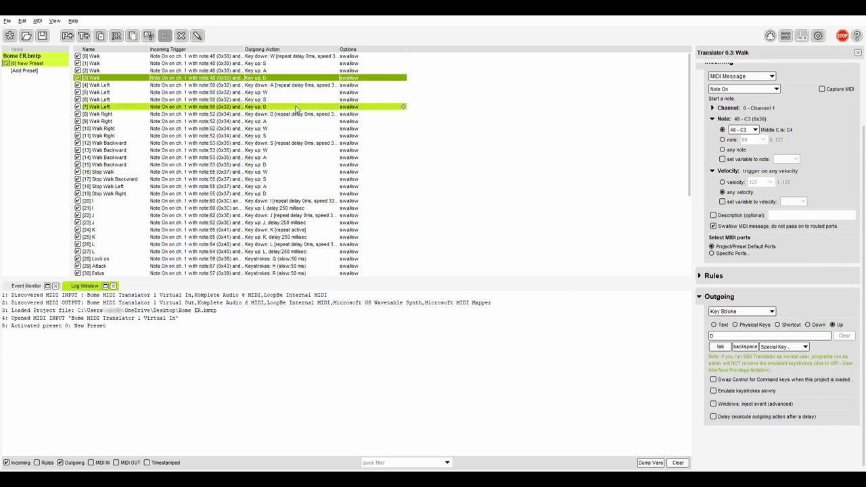
click(274, 175)
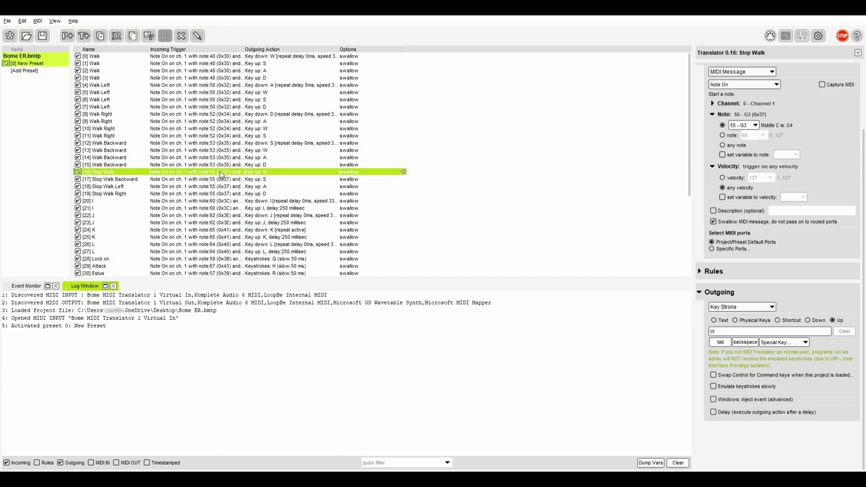
scroll(220, 175, down, 2)
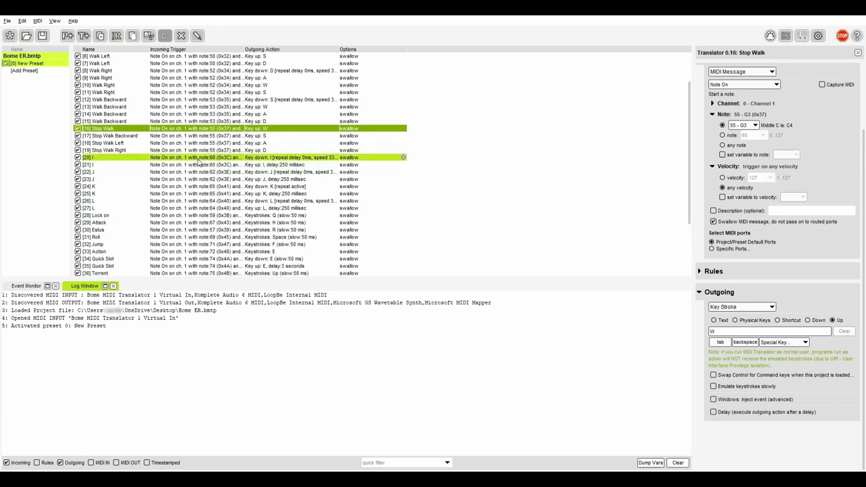
click(198, 159)
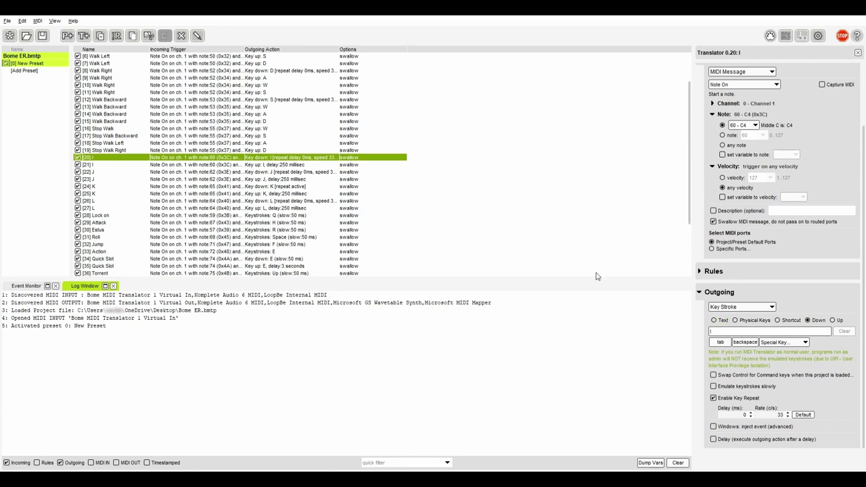
key(Down)
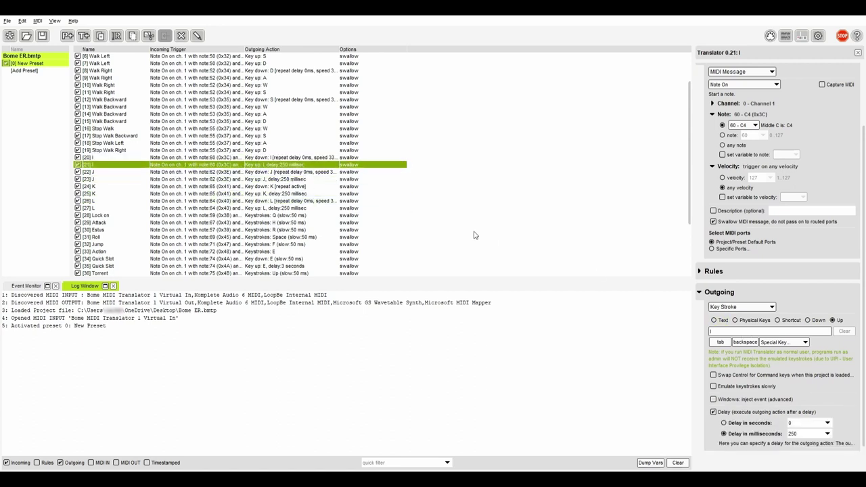
Compare the two Quick Slot translators, checking the key-down settings for E and the delay on its key-up action
scroll(803, 357, down, 1)
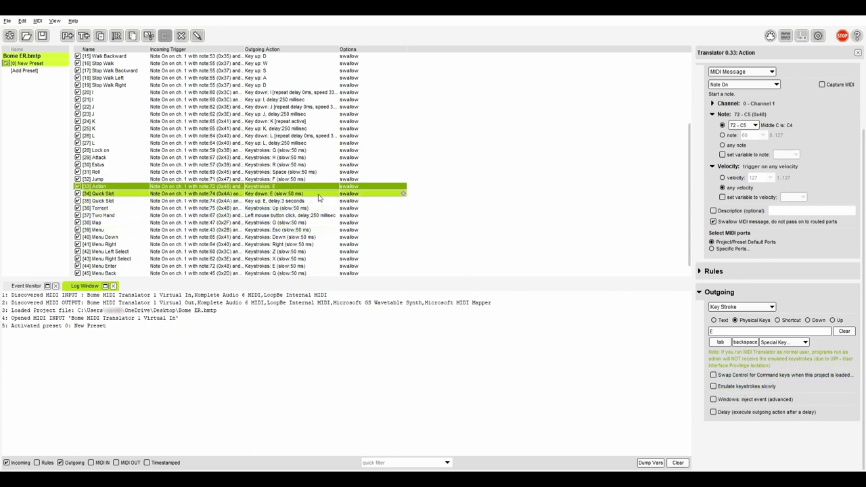
click(319, 197)
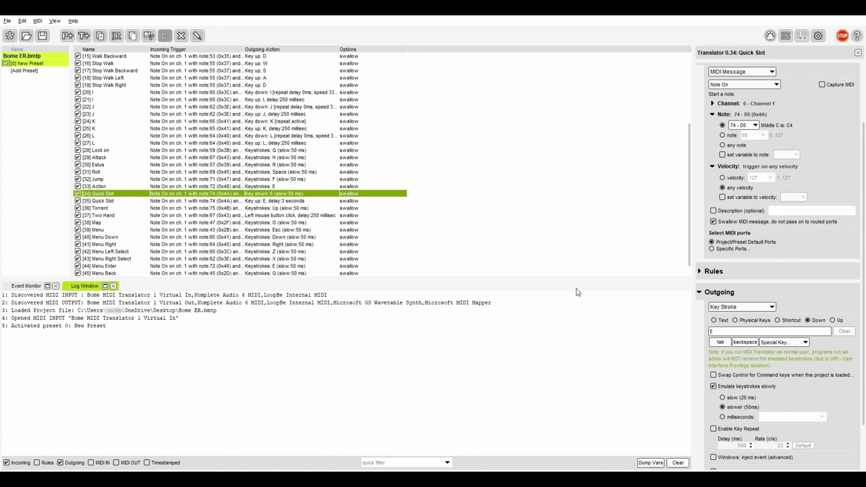
click(323, 201)
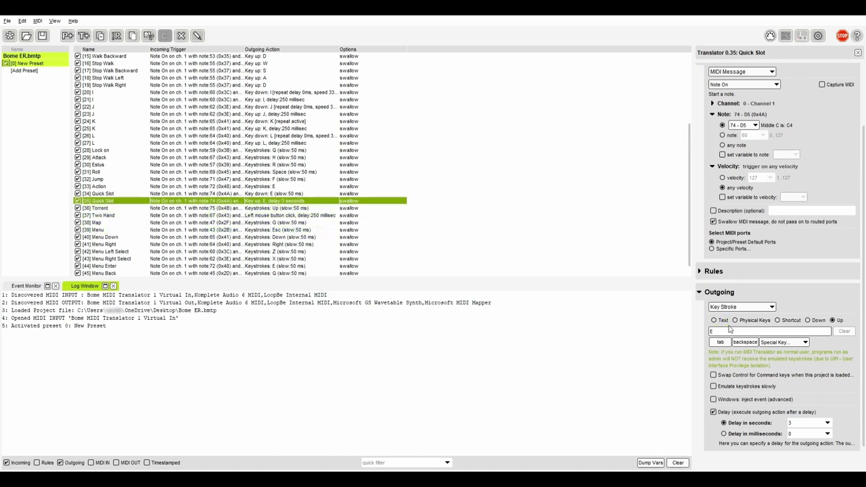
Examine the Two Hand translator's outgoing mouse action, including its action type, button click options and delay
scroll(742, 398, down, 2)
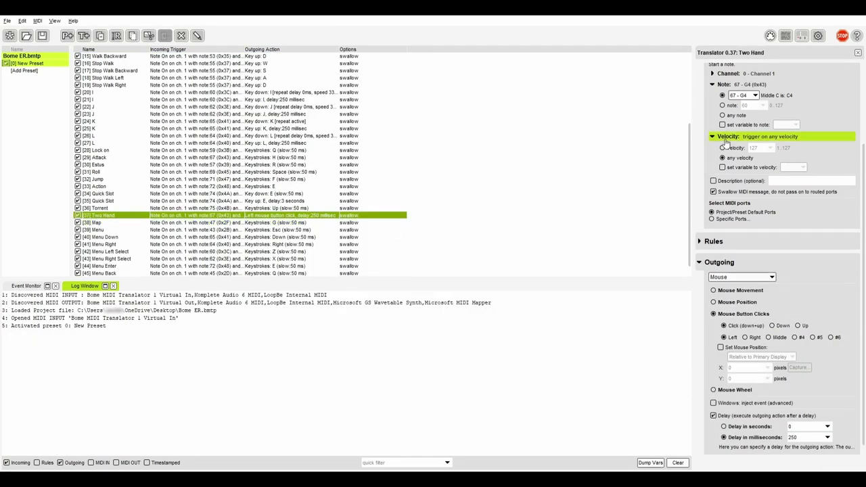
click(744, 278)
click(744, 278)
scroll(743, 284, down, 1)
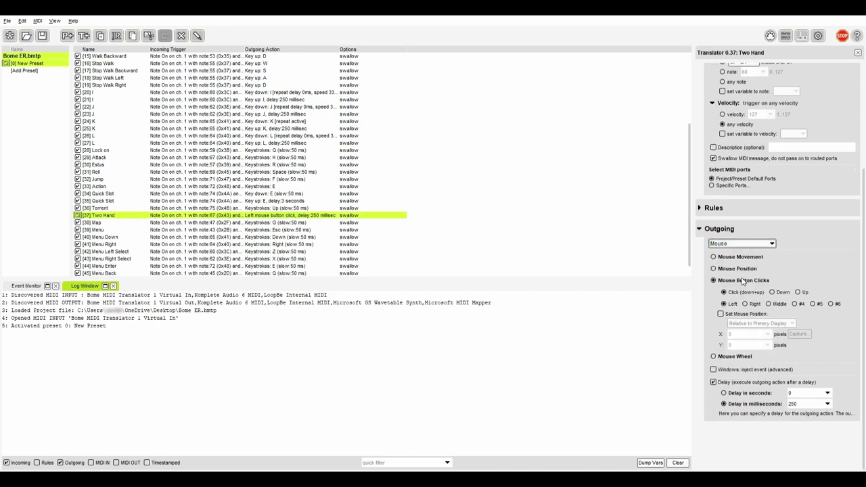